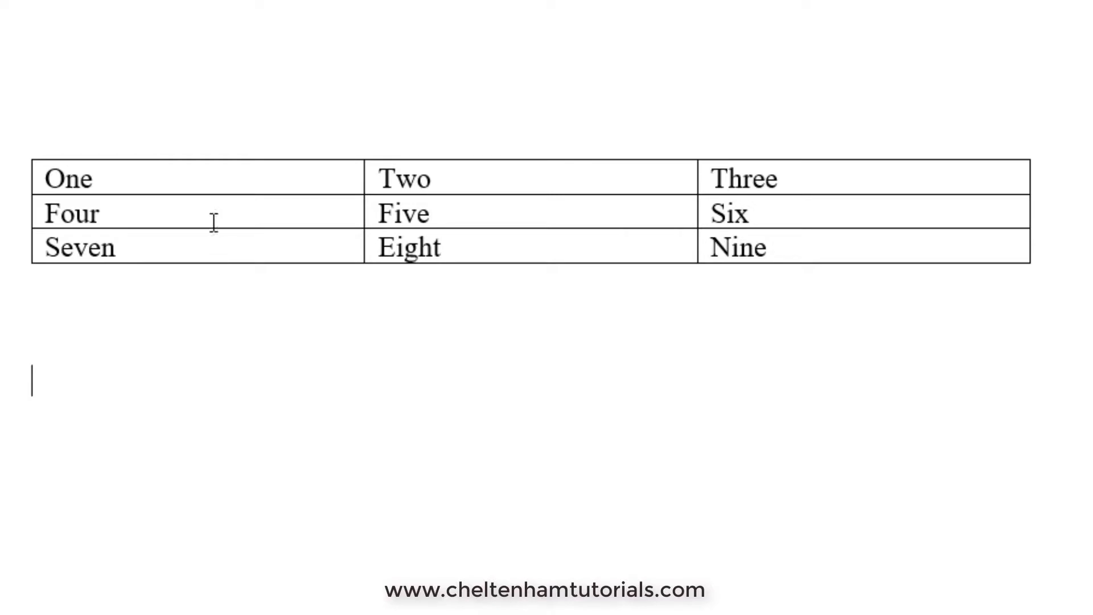
Drag the Seven, Four and One rows' bottom borders down to make them tall, then select all nine cells
drag(194, 263, 178, 382)
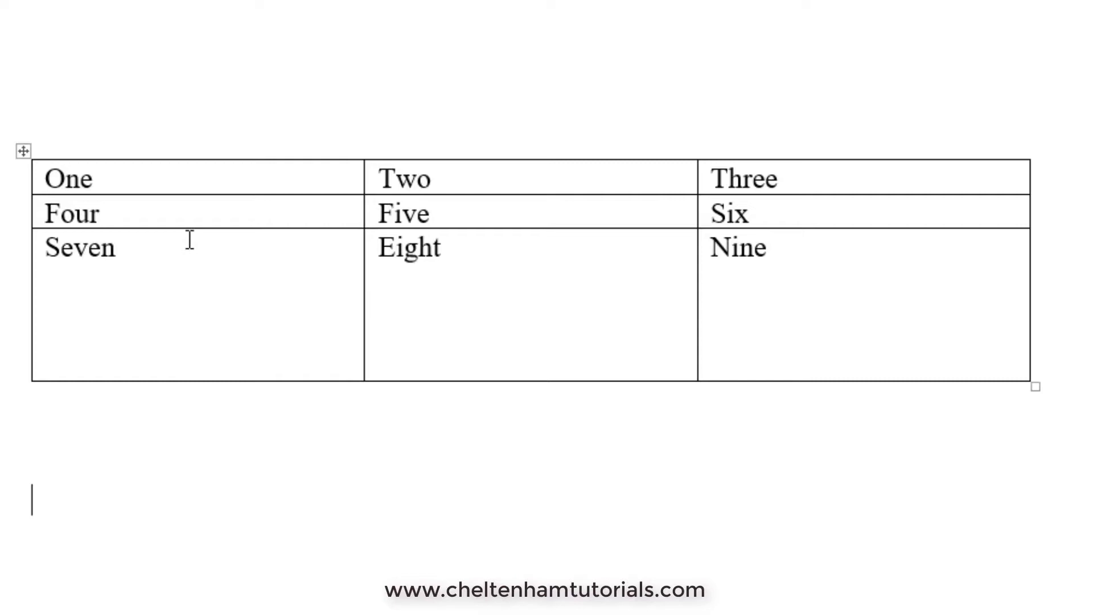
drag(188, 229, 190, 343)
drag(188, 196, 182, 292)
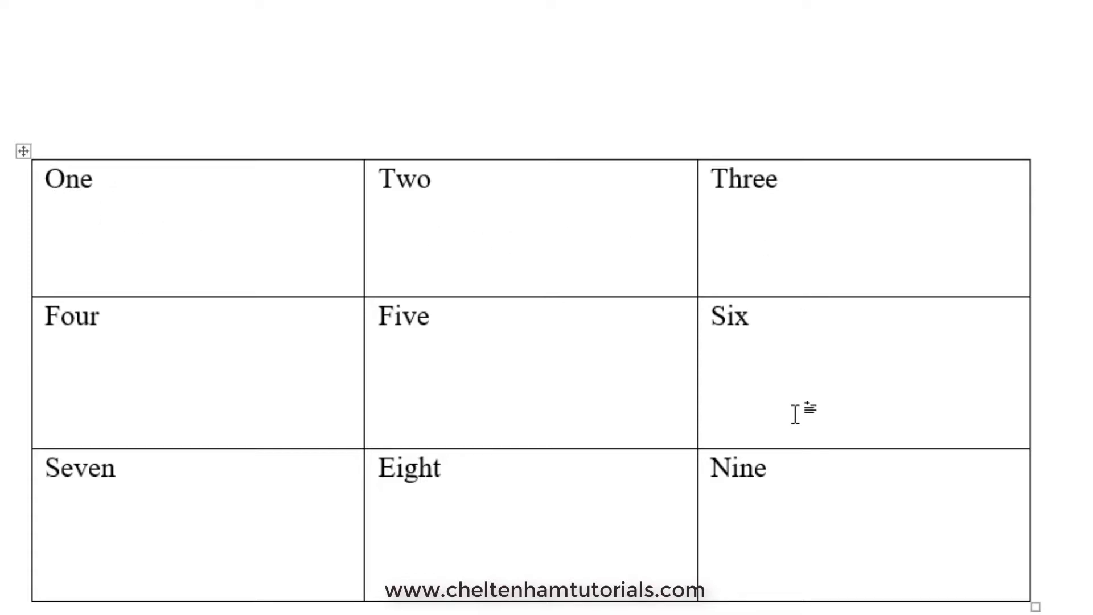
drag(800, 490, 99, 220)
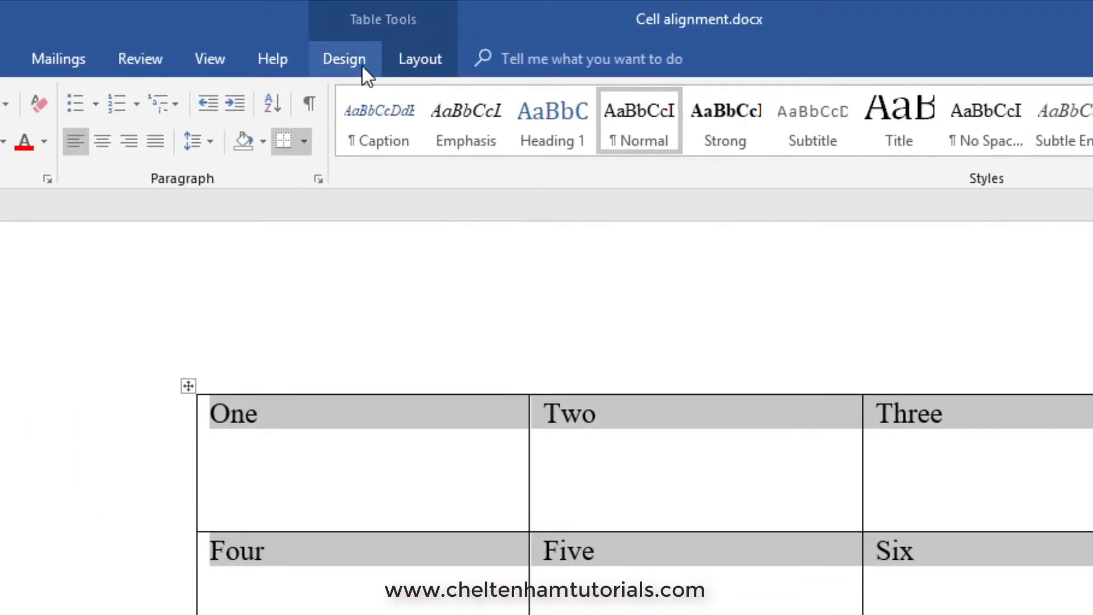
Apply Align Center from Table Layout so One through Nine sit centred in their cells
click(414, 61)
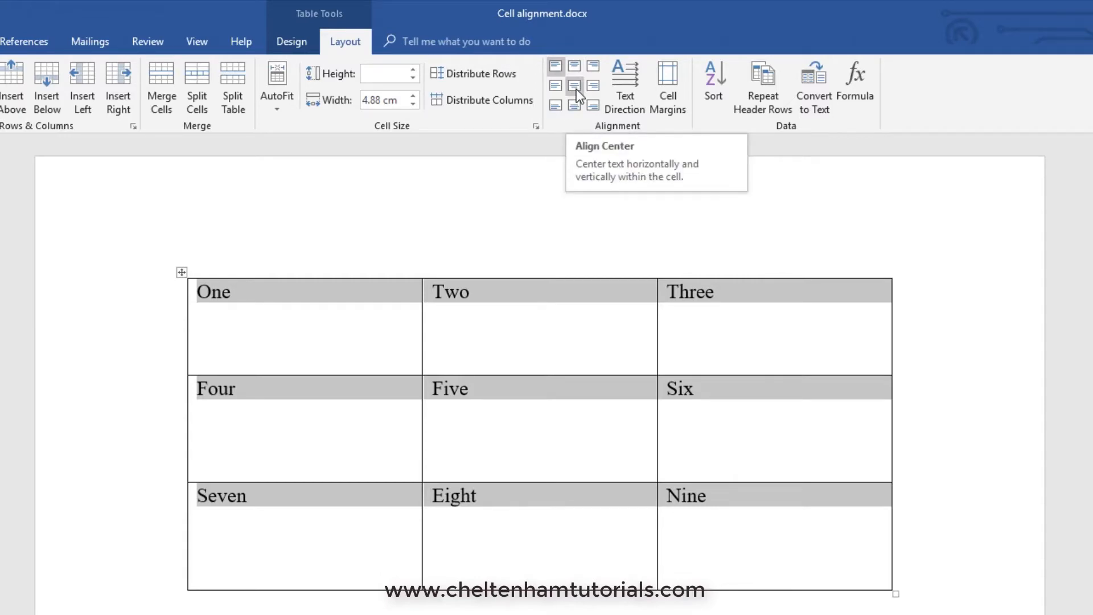
click(576, 89)
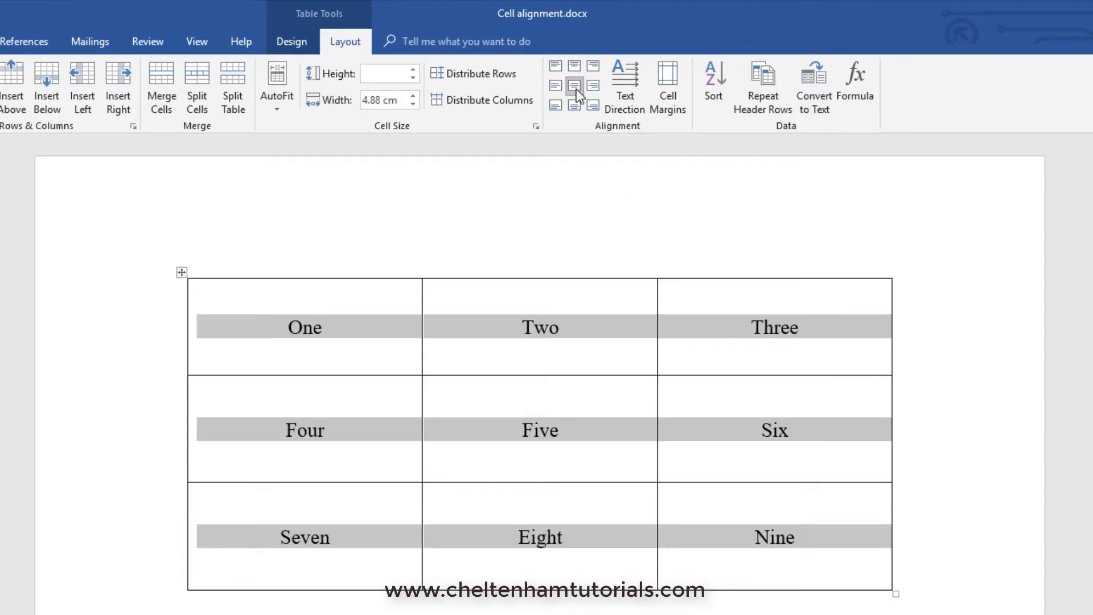
click(550, 193)
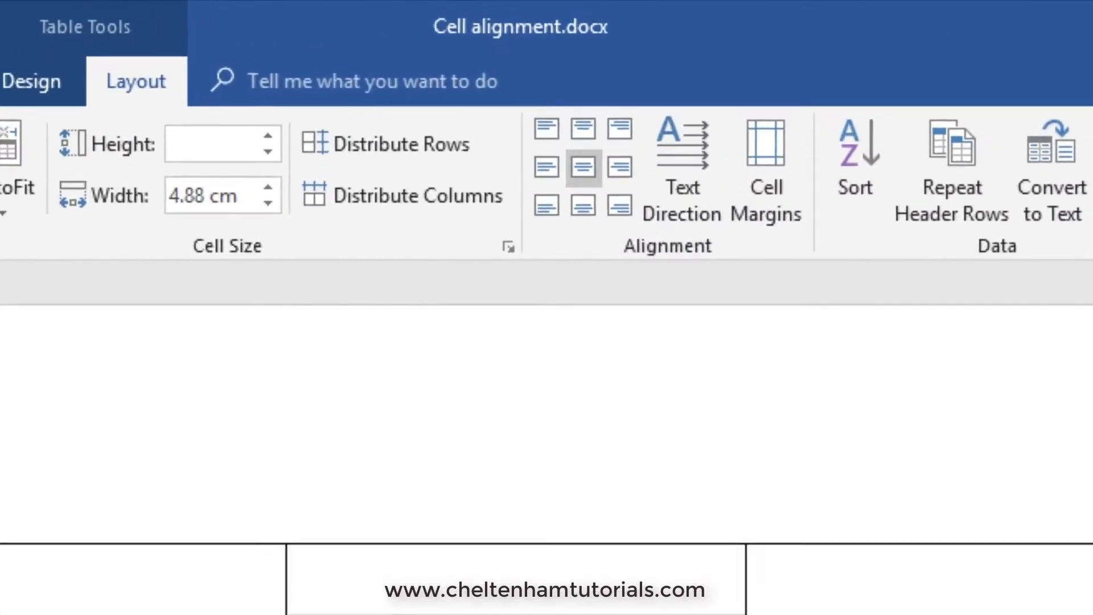
click(516, 612)
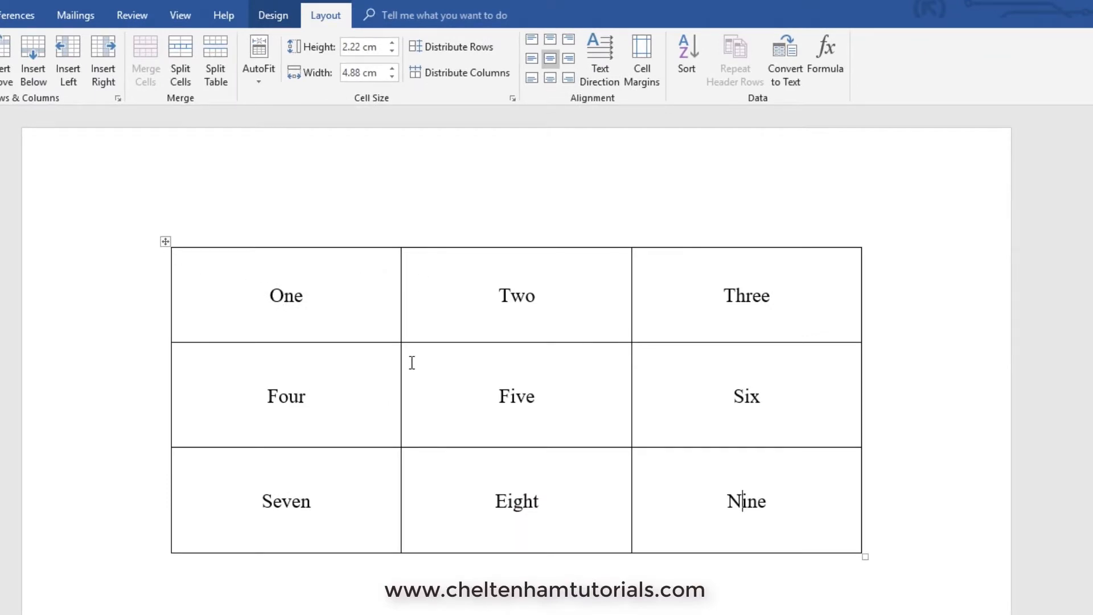
key(ctrl+z)
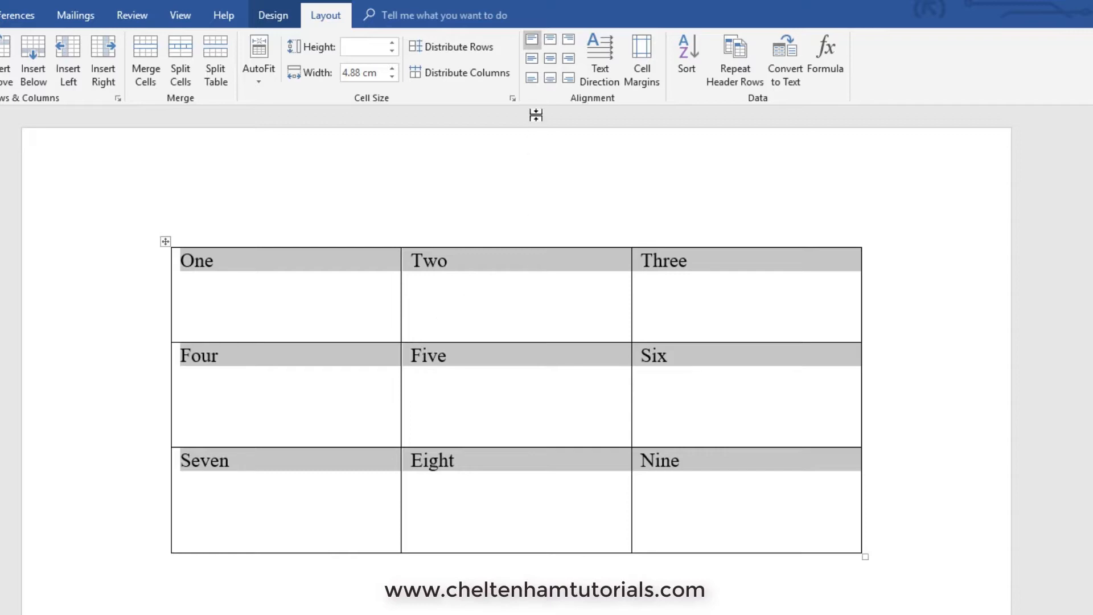
click(550, 59)
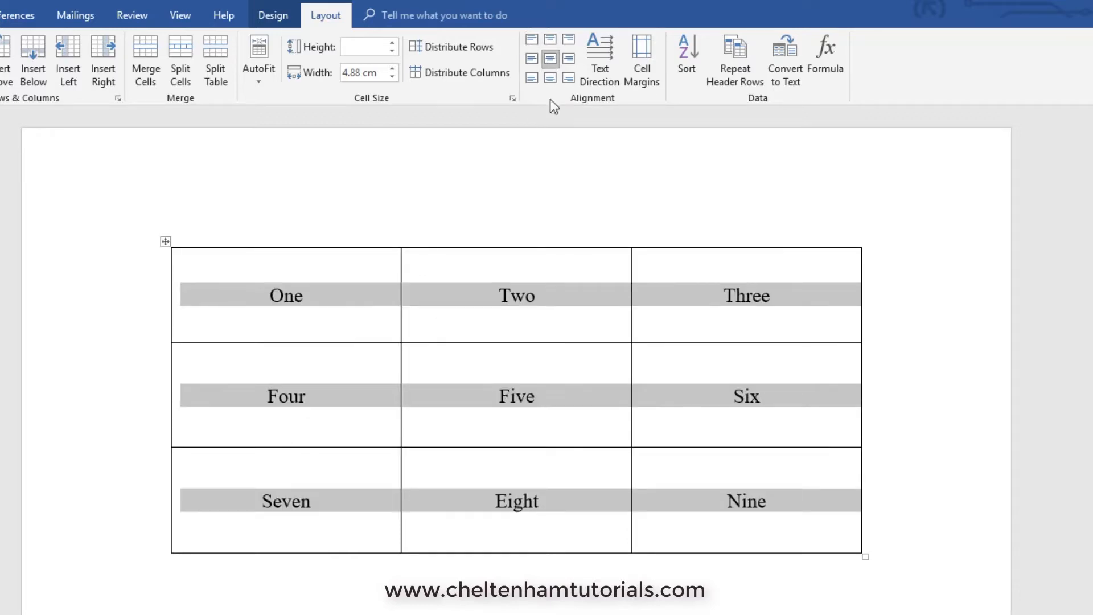
click(552, 302)
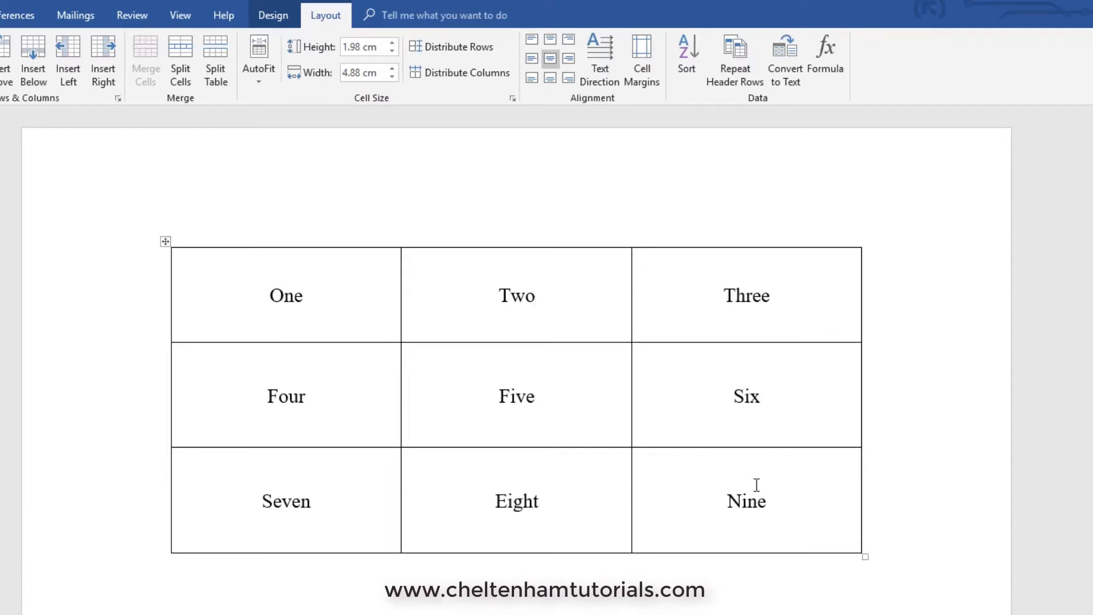
drag(774, 497, 326, 300)
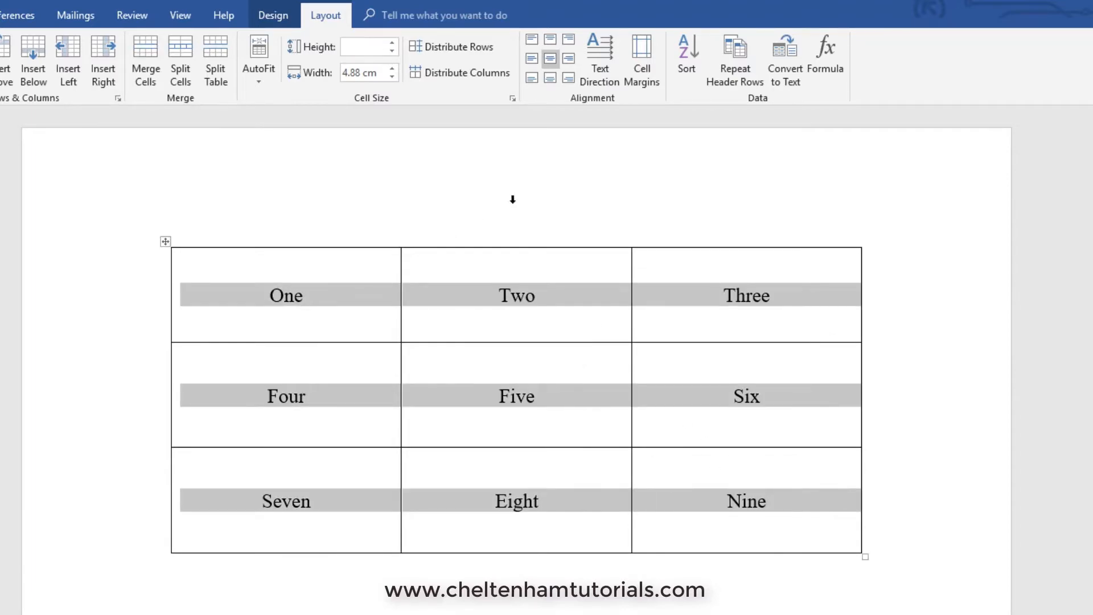
click(550, 78)
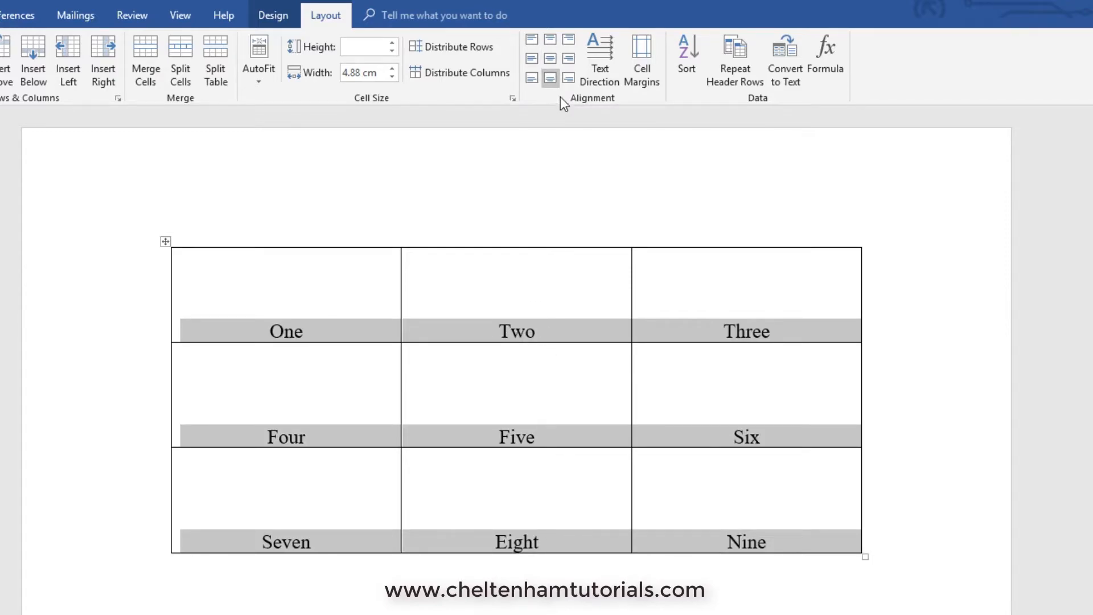
click(551, 60)
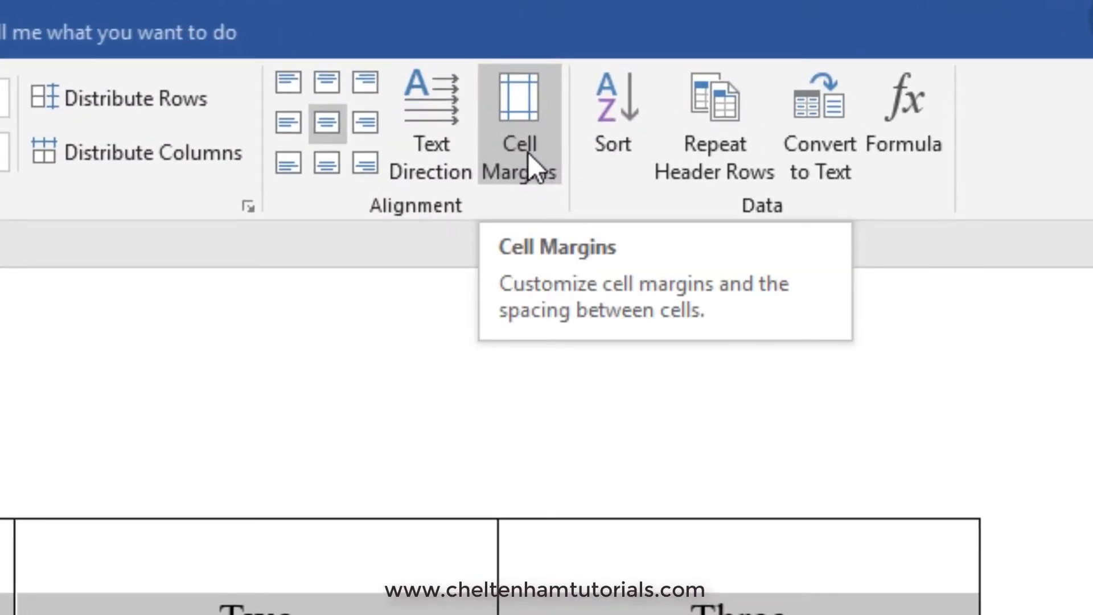
click(527, 152)
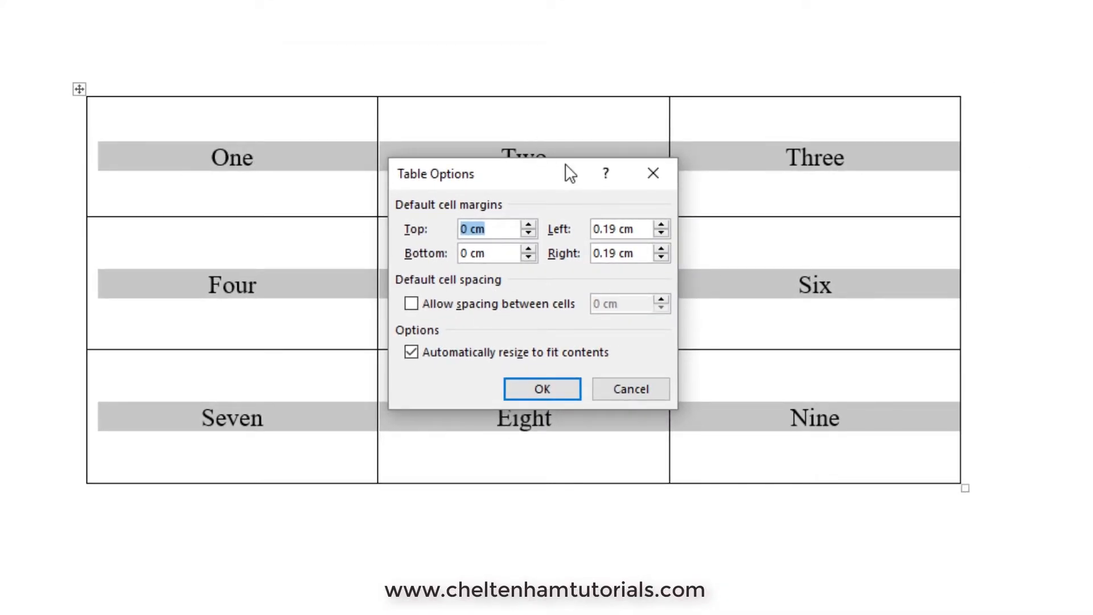
click(542, 381)
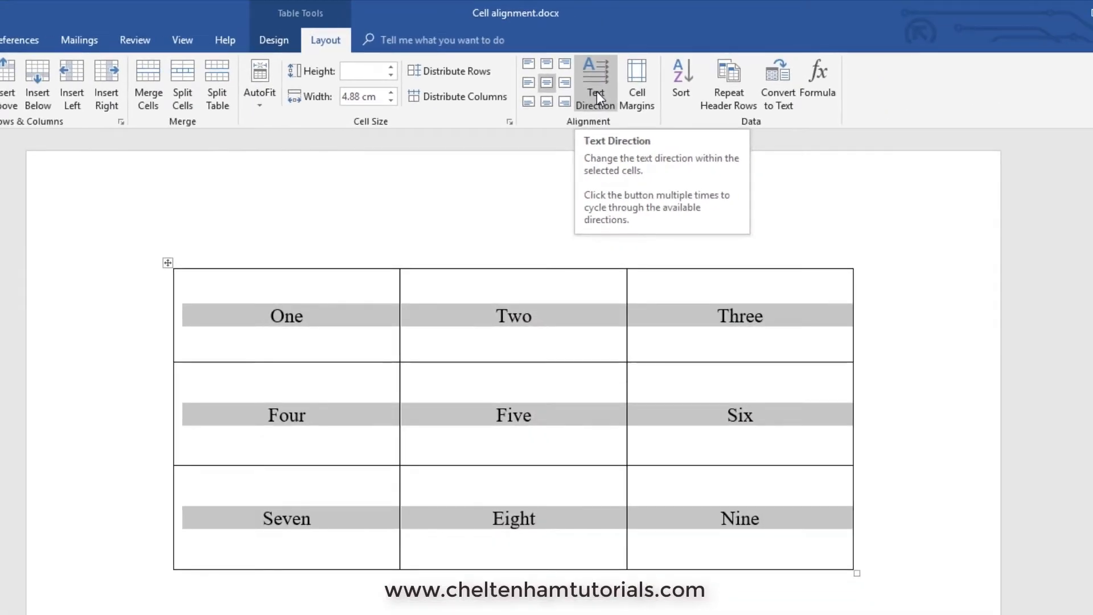
click(597, 91)
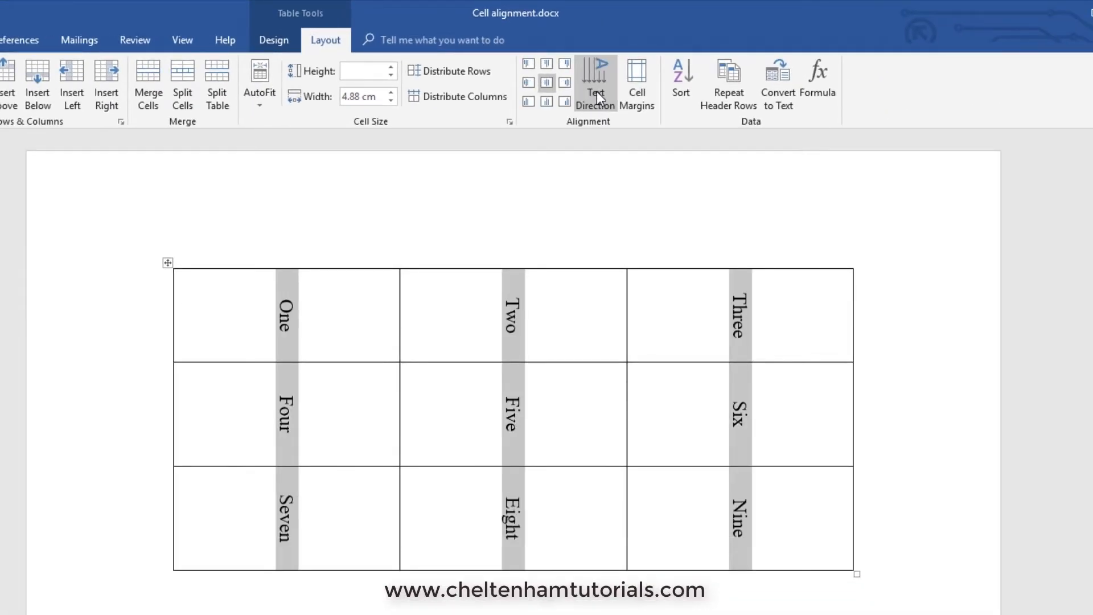
click(597, 91)
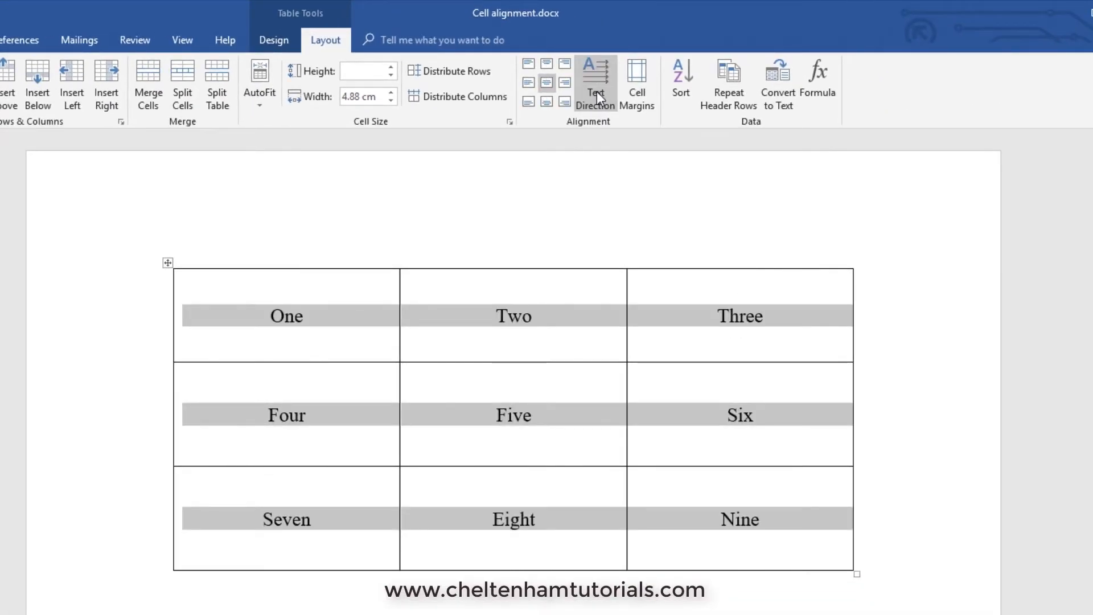
click(597, 91)
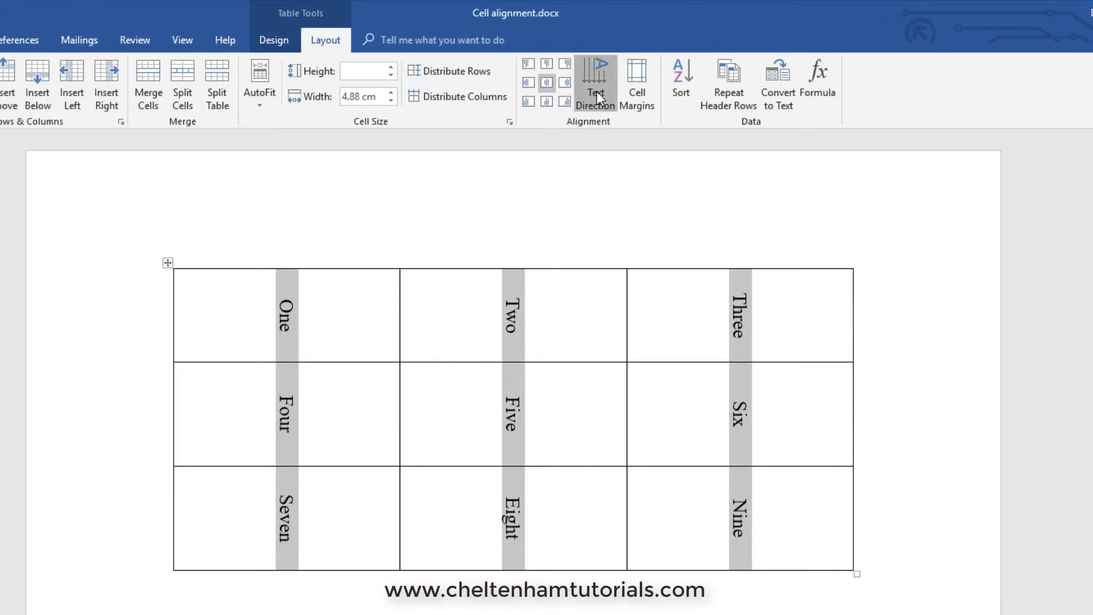
click(597, 91)
click(597, 91)
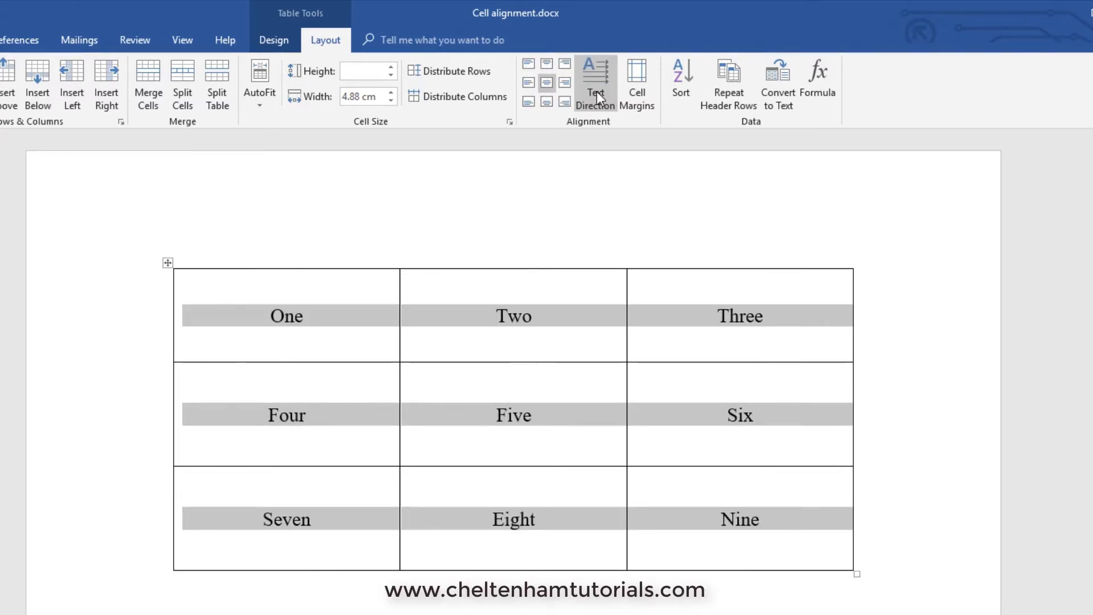
click(597, 91)
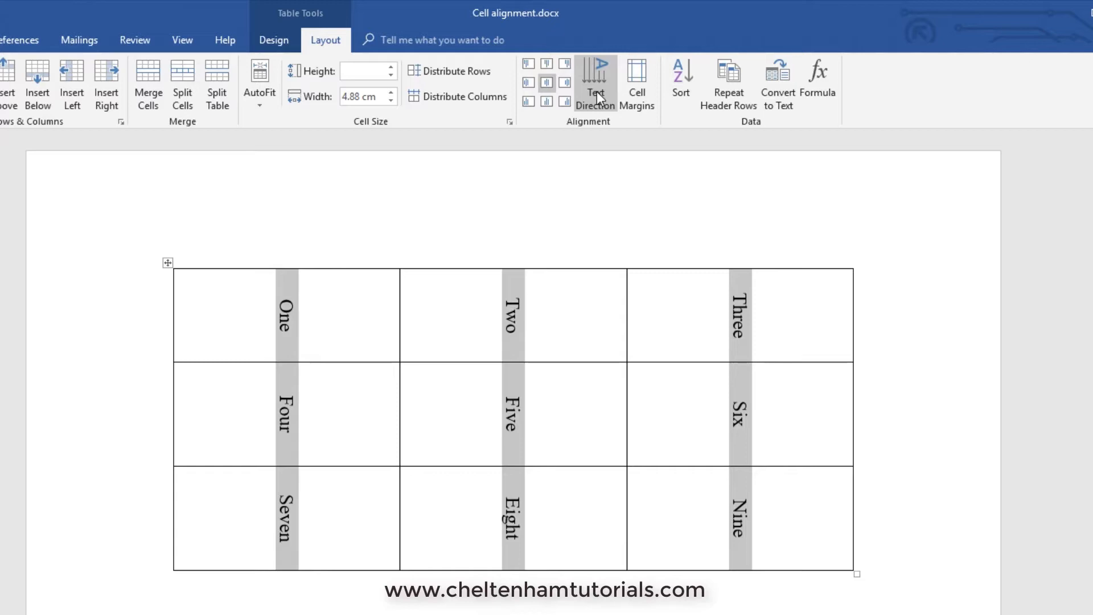
click(597, 91)
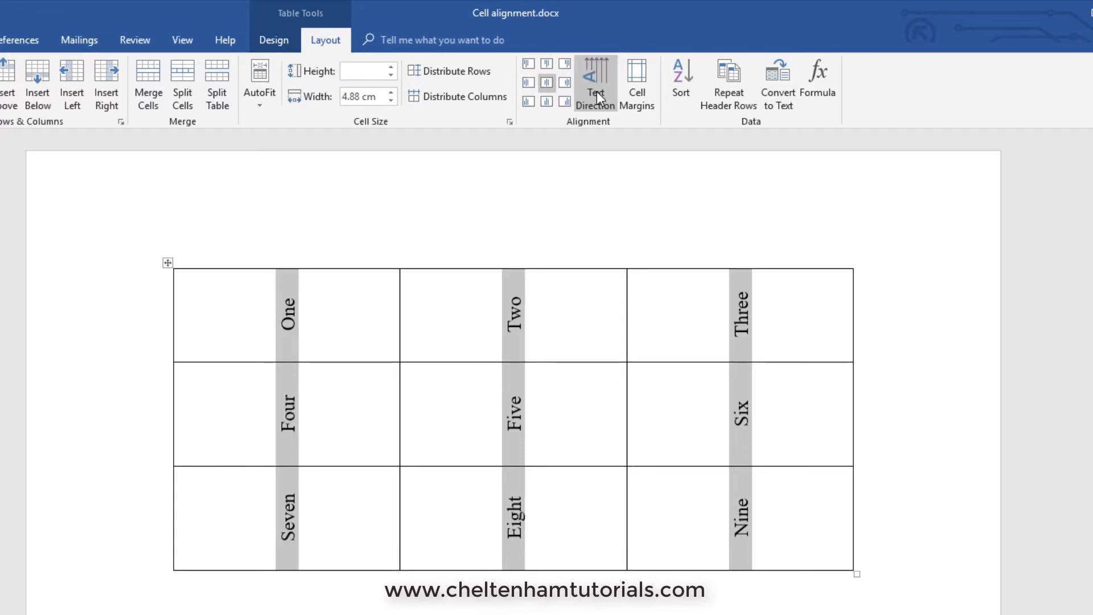
click(597, 91)
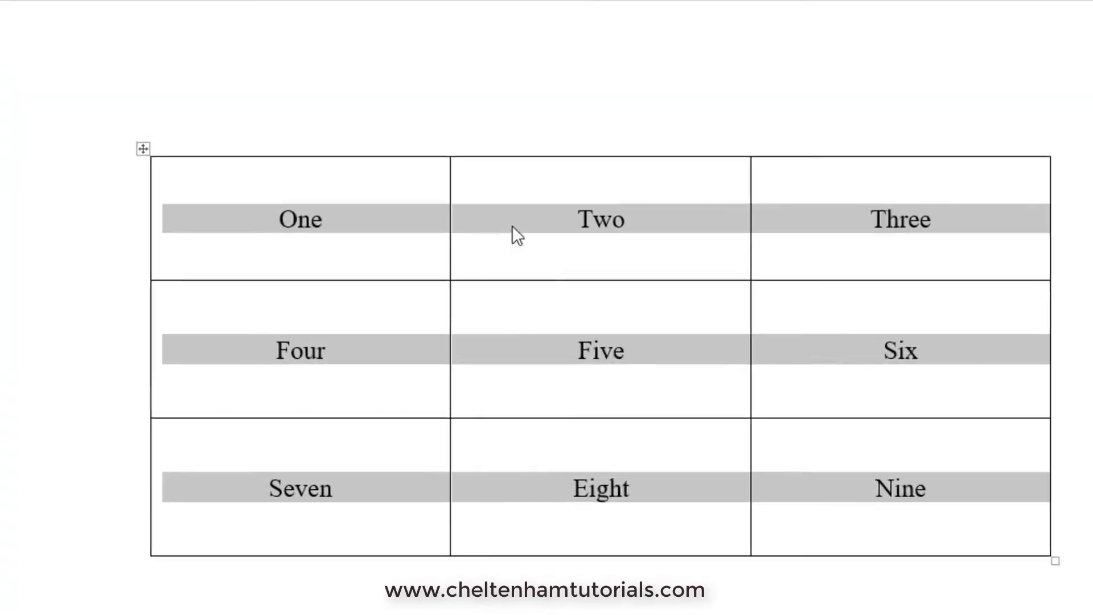
Set the table's Text Direction to the top-to-bottom vertical orientation and apply it to all cells
right_click(447, 323)
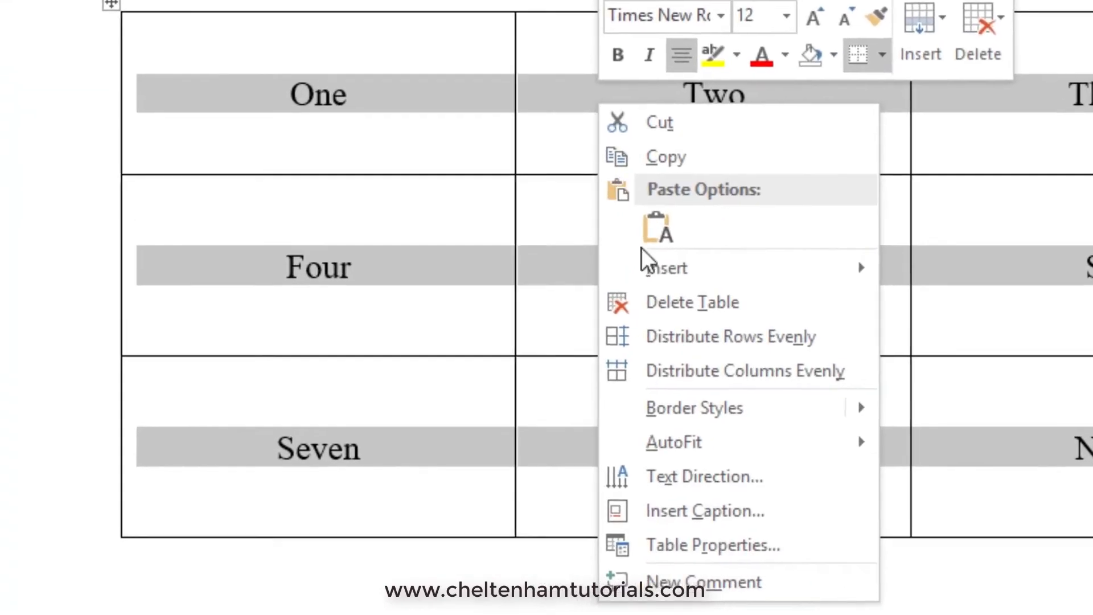
click(703, 477)
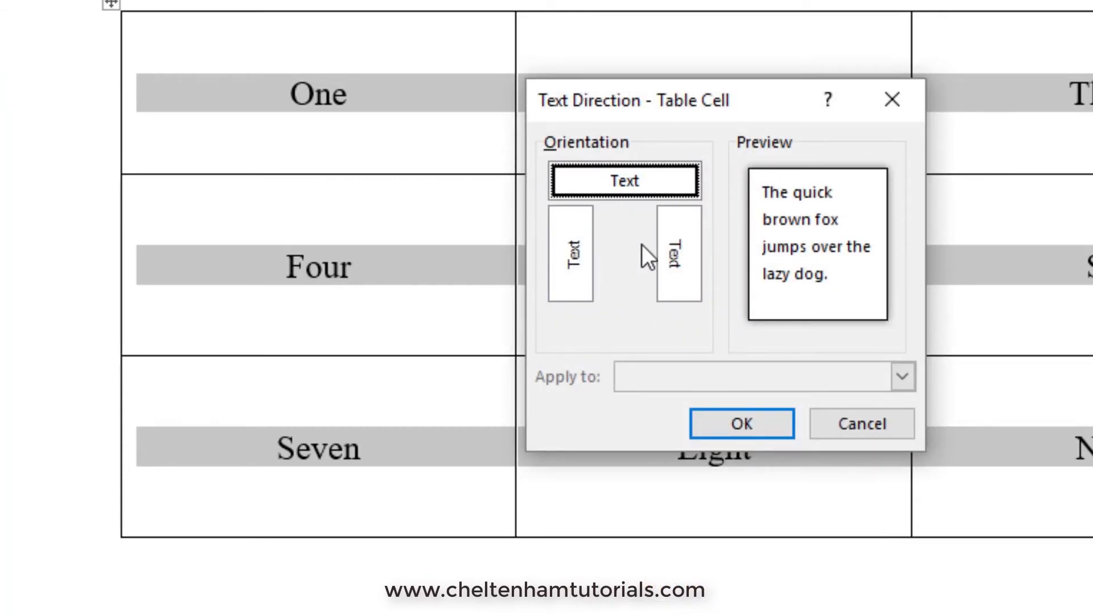
click(684, 252)
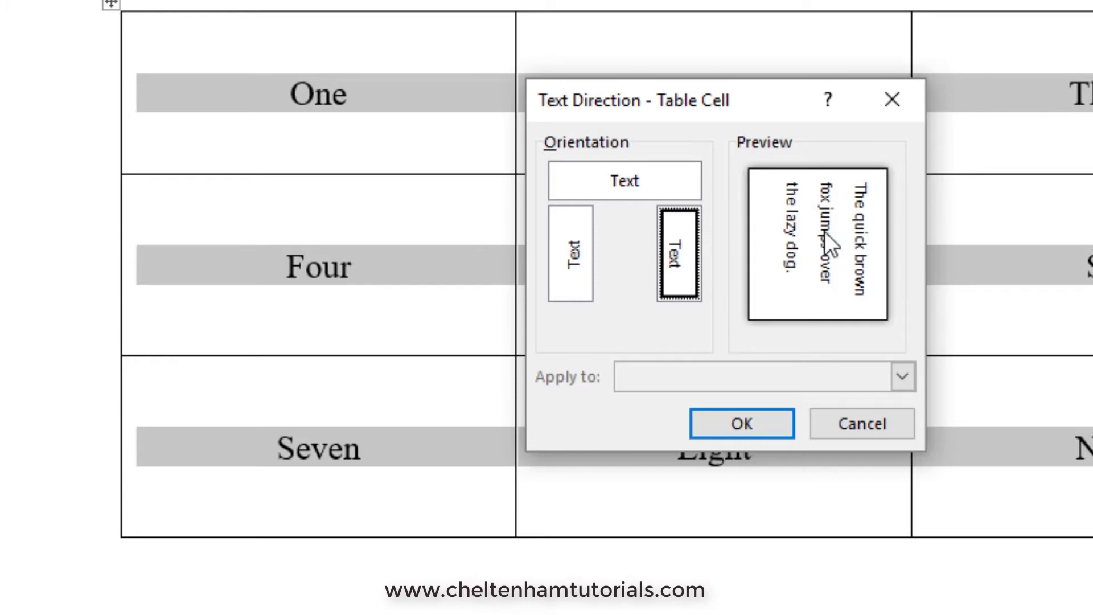
click(578, 252)
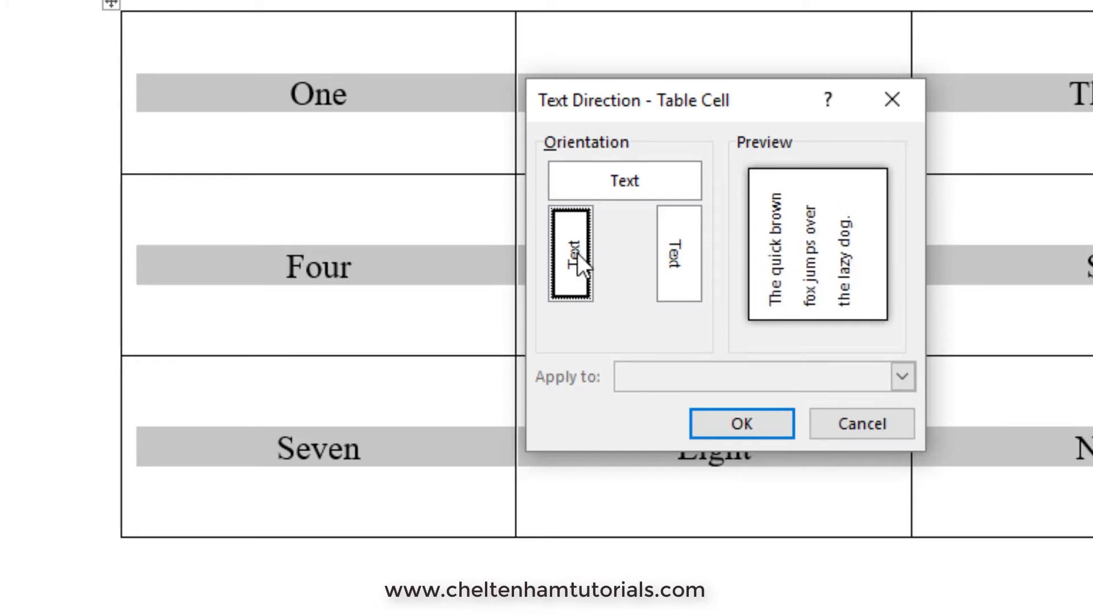
click(628, 183)
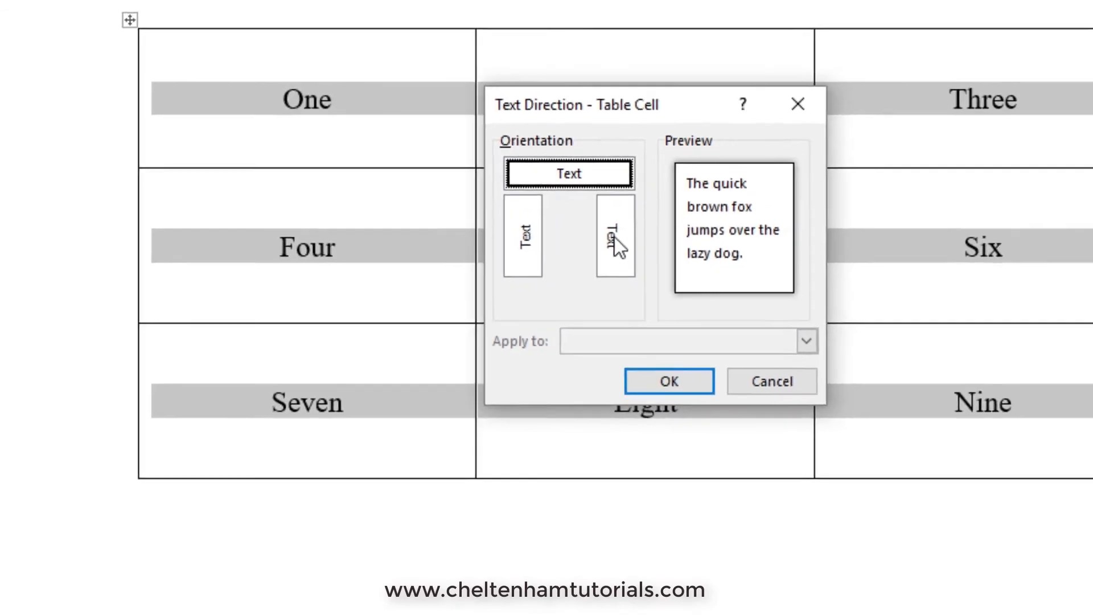
click(682, 252)
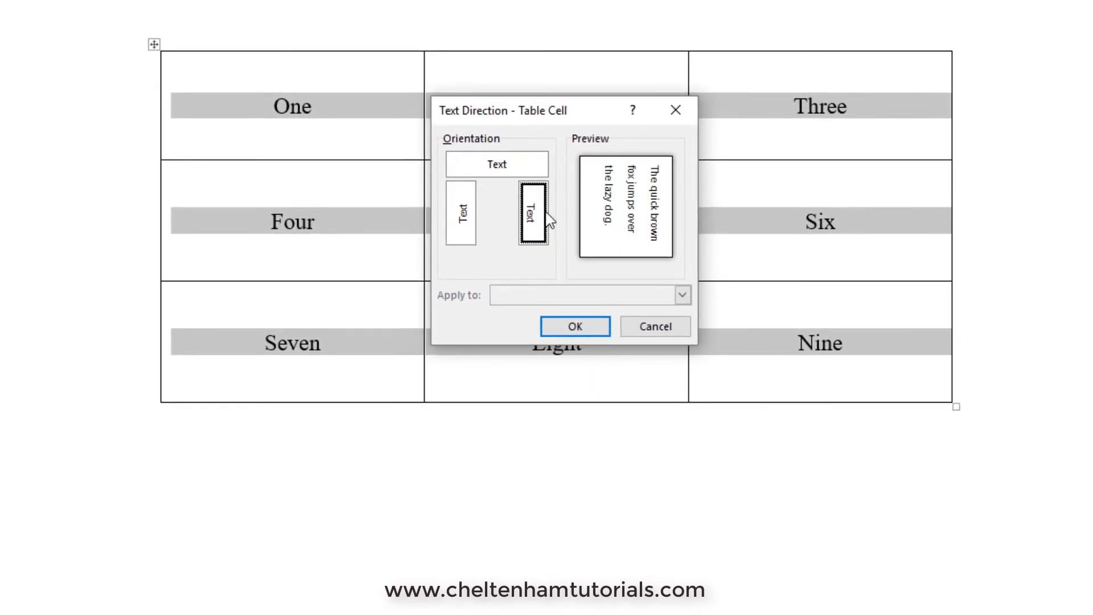
click(590, 328)
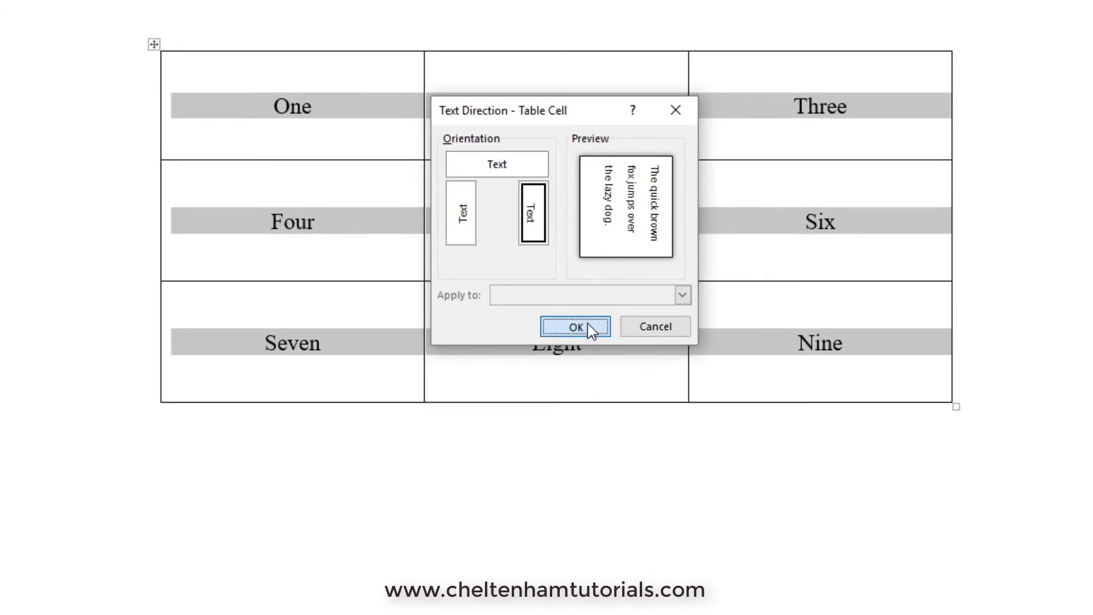
click(618, 446)
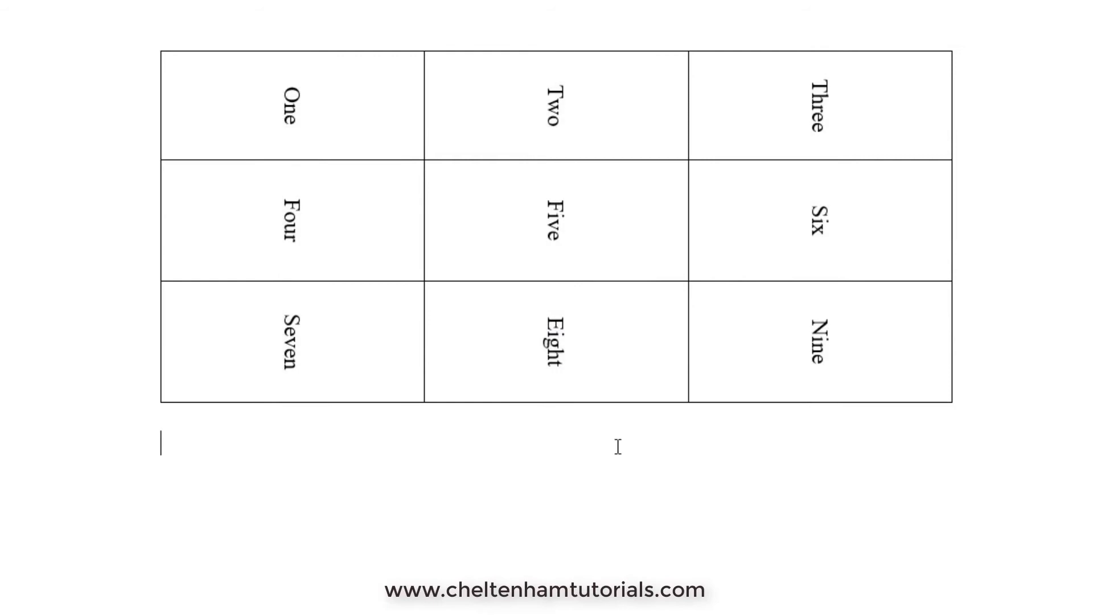